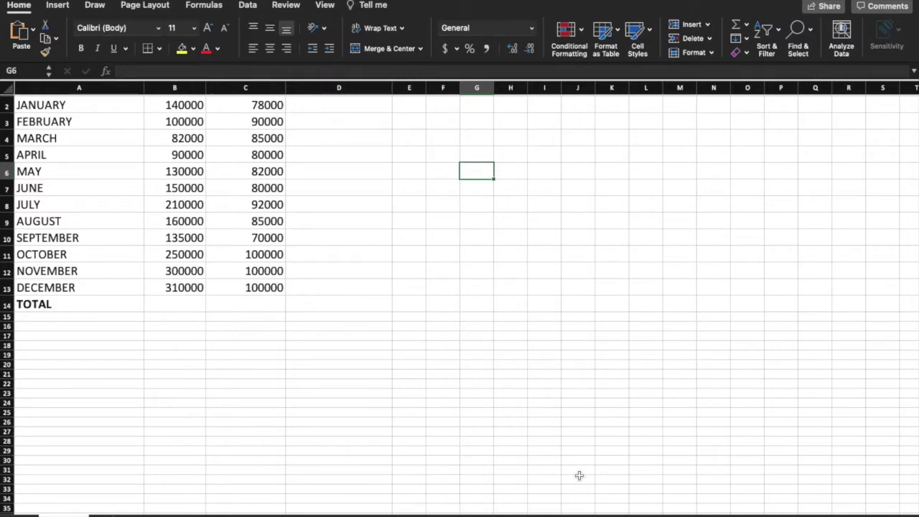
Step: Enter the formula =B2-C2 in cell D2 to calculate January's profit/loss from sales minus overheads
{"action": "scroll", "coordinate": [477, 469], "scroll_direction": "down", "scroll_amount": 1}
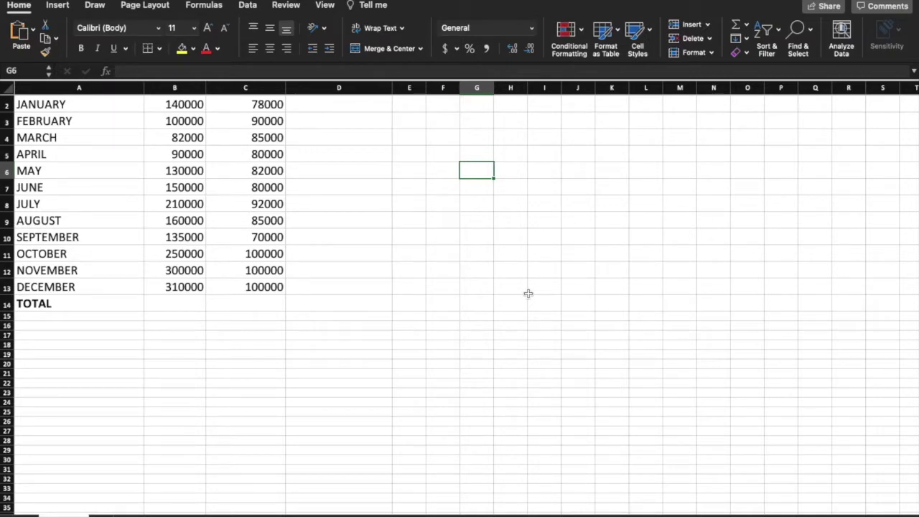
{"action": "scroll", "coordinate": [528, 294], "scroll_direction": "up", "scroll_amount": 1}
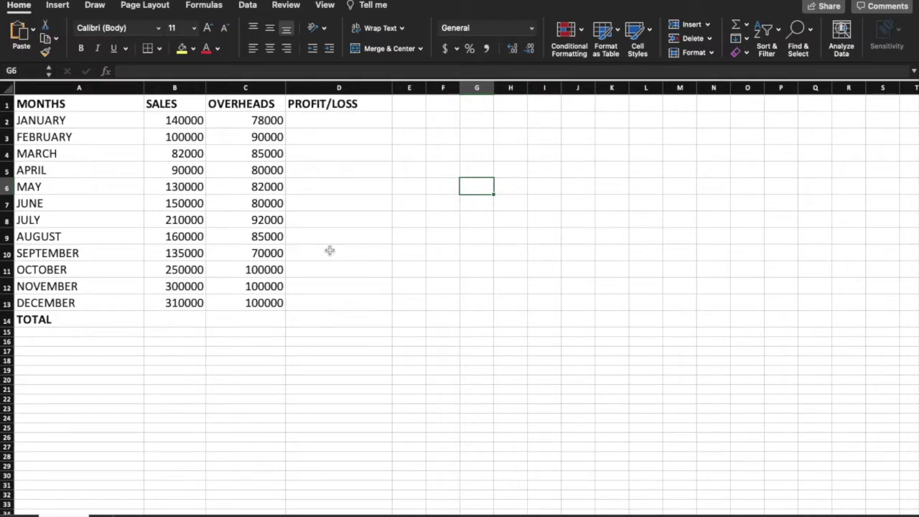
{"action": "left_click", "coordinate": [324, 124]}
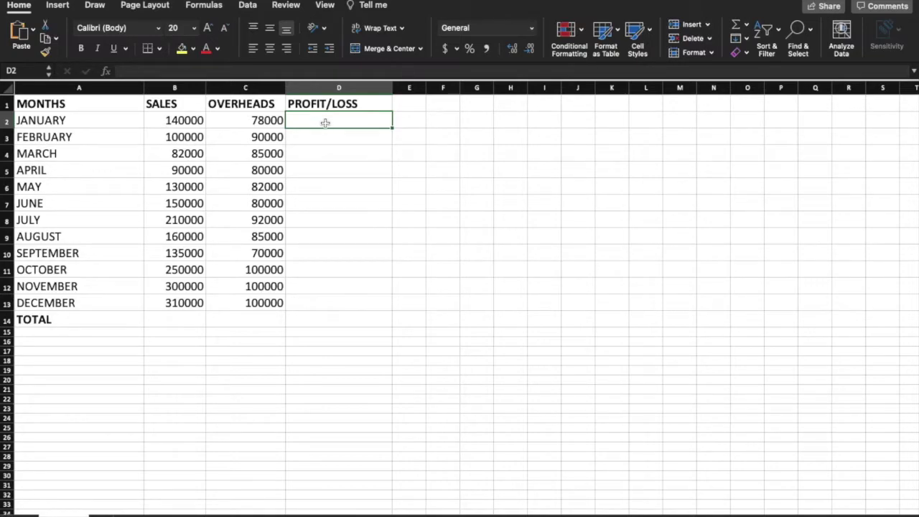
{"action": "type", "text": "="}
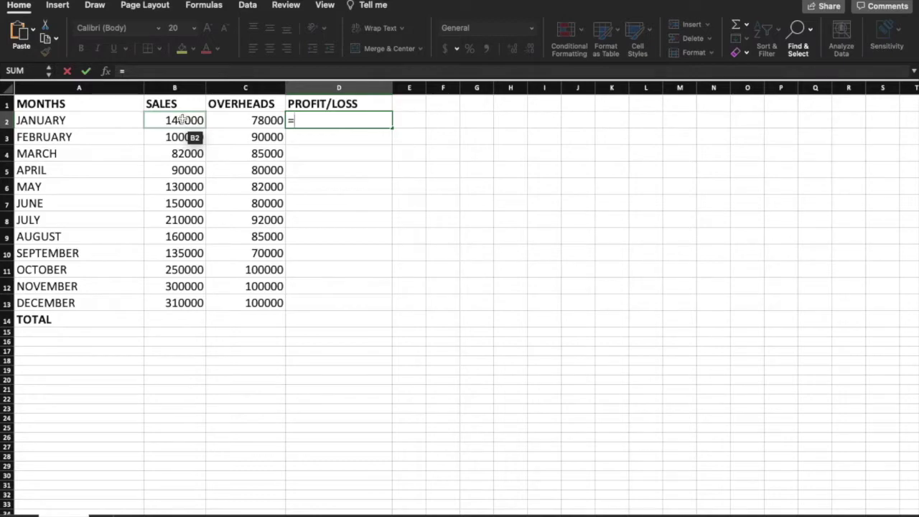
{"action": "type", "text": "B2"}
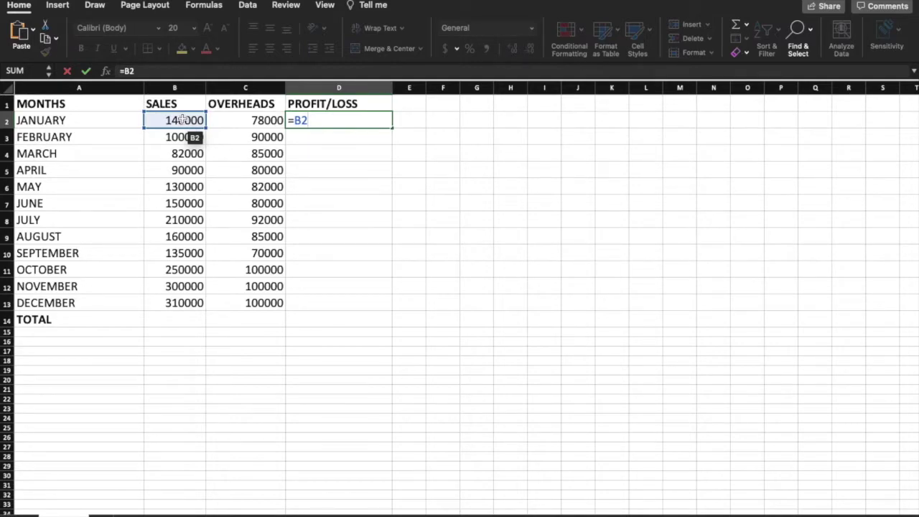
{"action": "type", "text": "-c"}
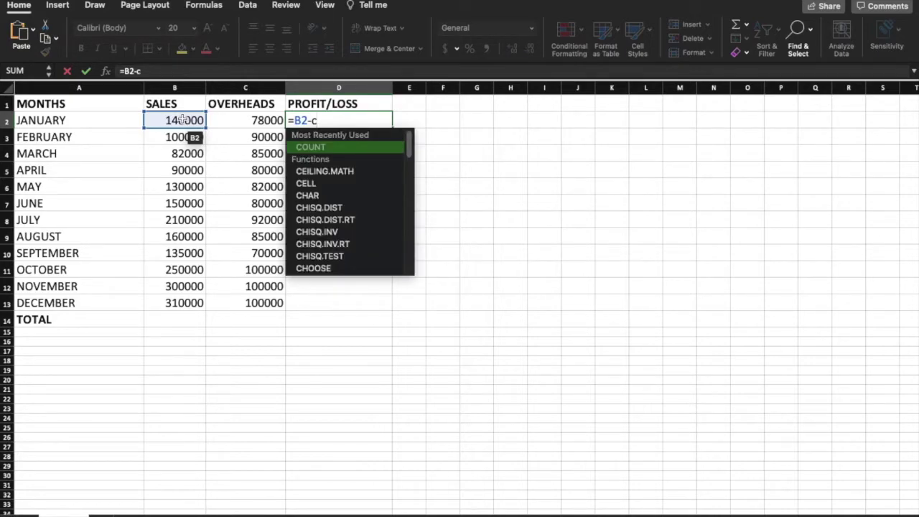
{"action": "type", "text": "2"}
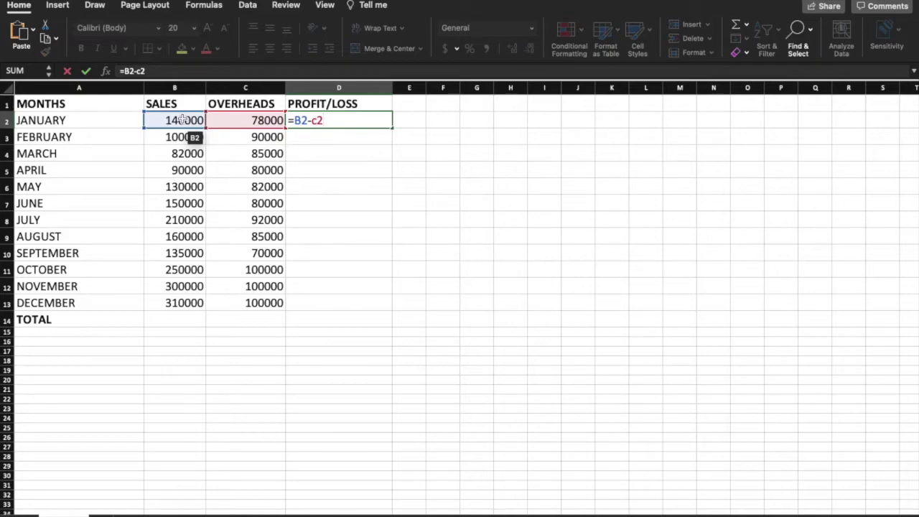
{"action": "key", "text": "Return"}
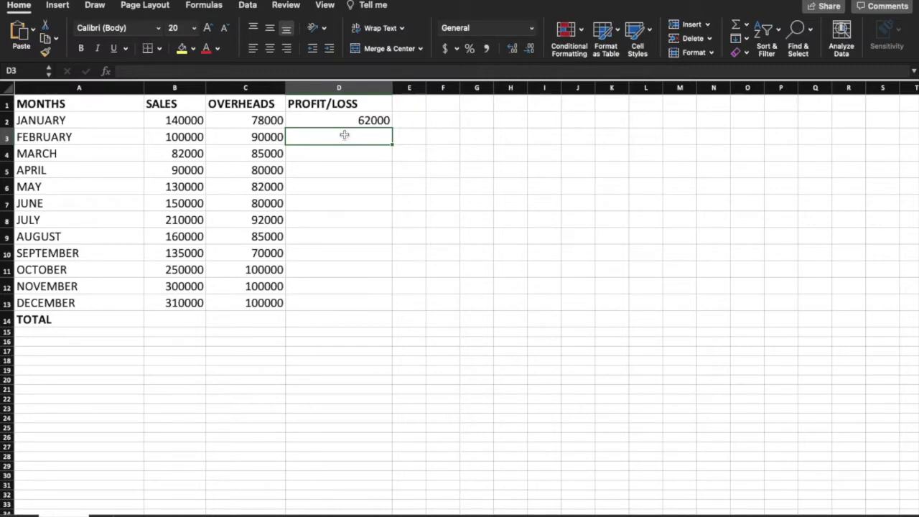
Step: Enter the formula =B3-C3 in cell D3 for February's profit/loss
{"action": "type", "text": "="}
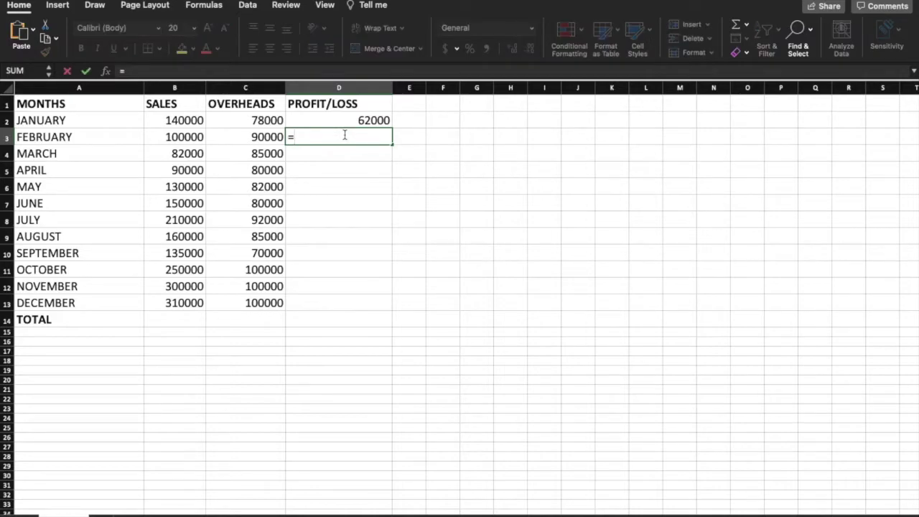
{"action": "key", "text": "Left"}
{"action": "key", "text": "Left"}
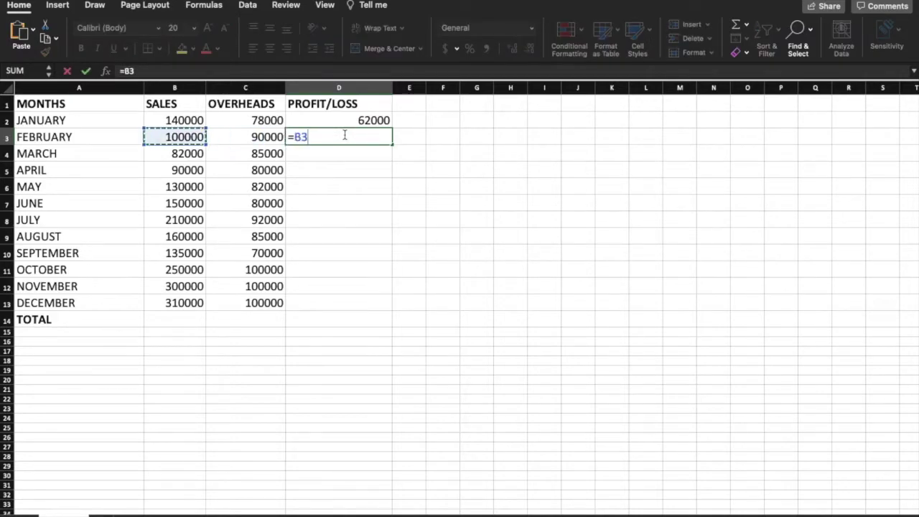
{"action": "key", "text": "Right"}
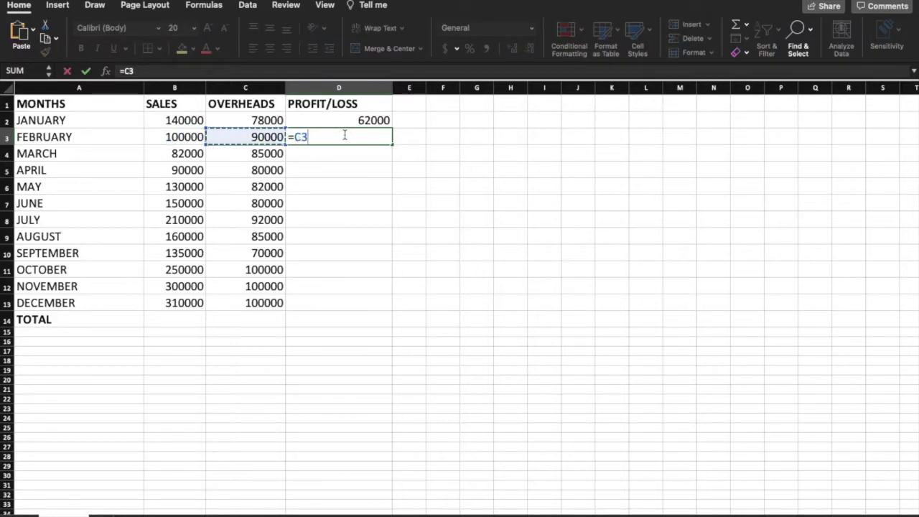
{"action": "key", "text": "Left"}
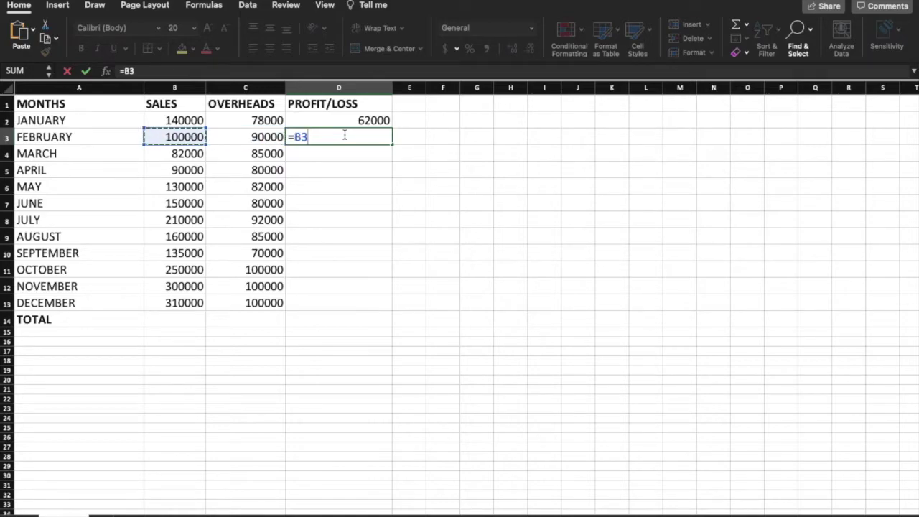
{"action": "type", "text": "-"}
{"action": "key", "text": "Right"}
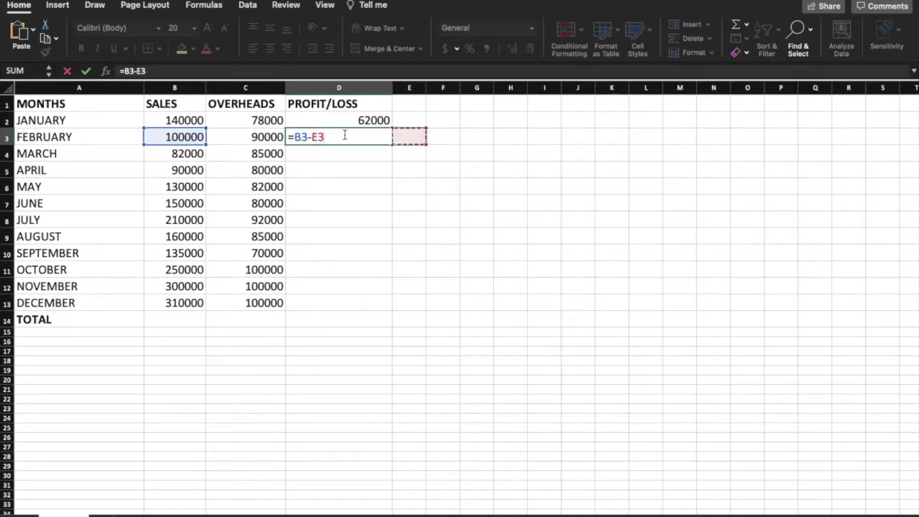
{"action": "key", "text": "Left"}
{"action": "key", "text": "Left"}
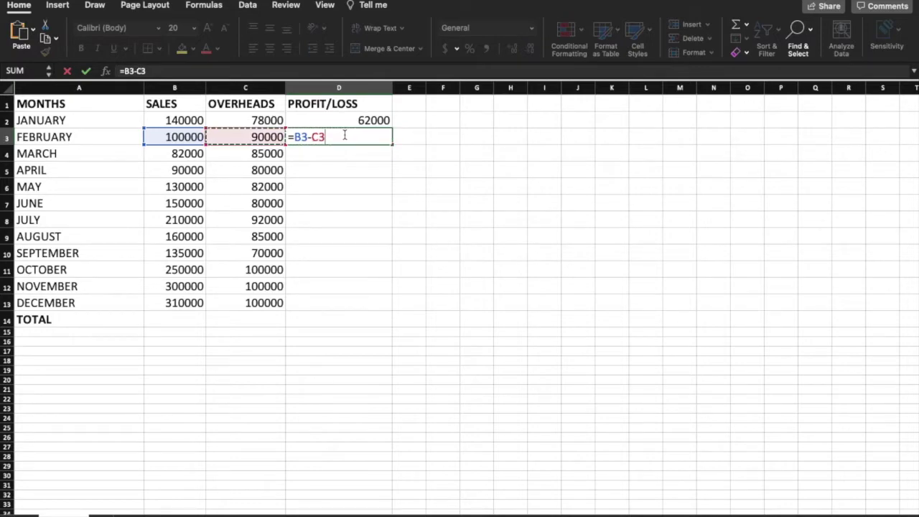
{"action": "key", "text": "Return"}
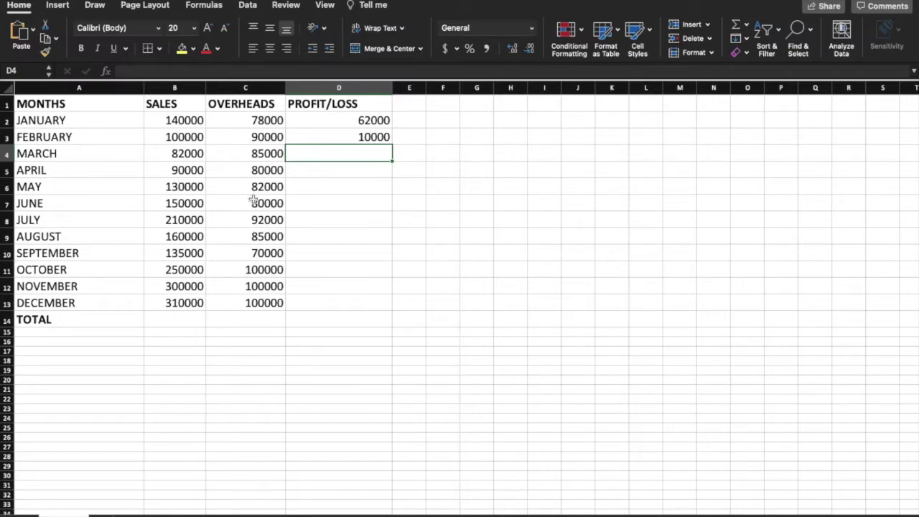
Step: Enter the formula =B4-C4 in cell D4 for March's profit/loss, picking the sales and overheads cells as references
{"action": "type", "text": "="}
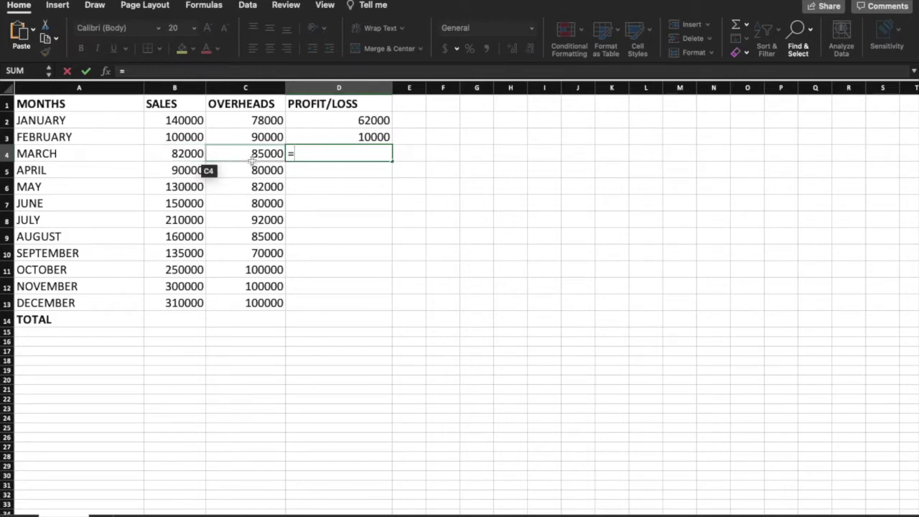
{"action": "left_click", "coordinate": [188, 156]}
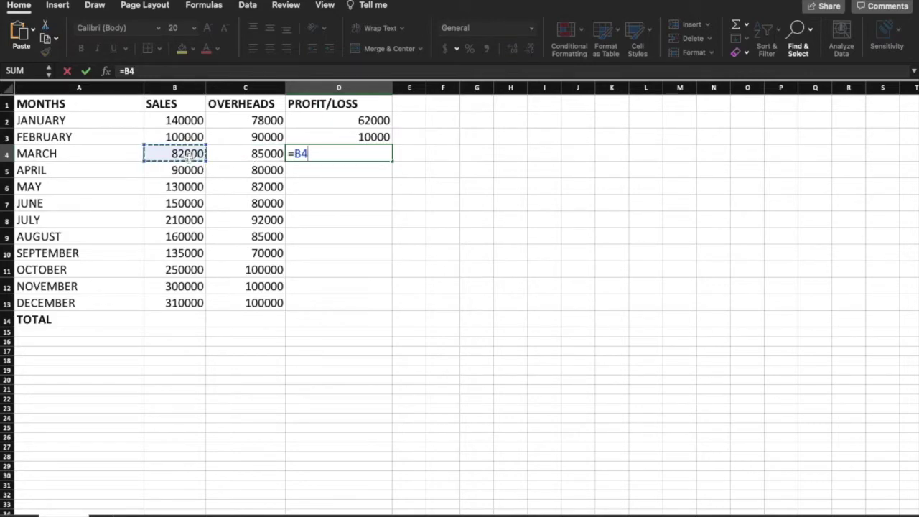
{"action": "type", "text": "-"}
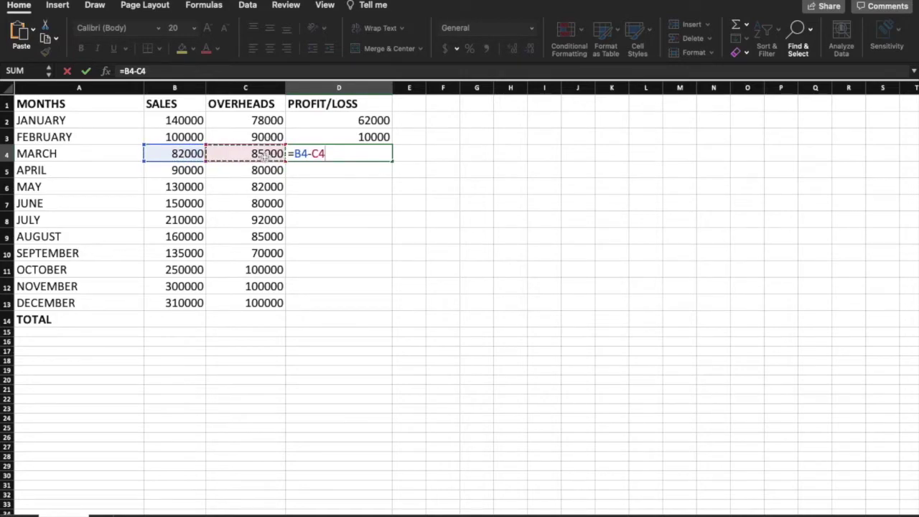
{"action": "key", "text": "Return"}
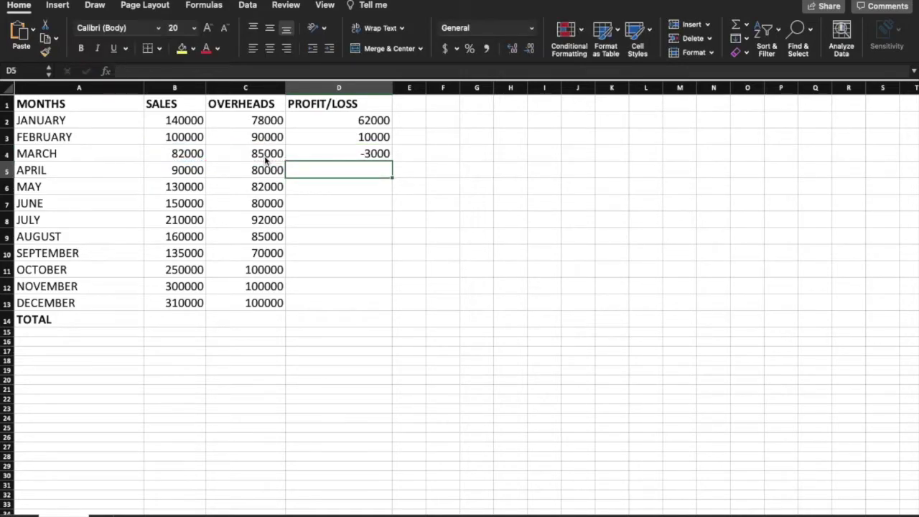
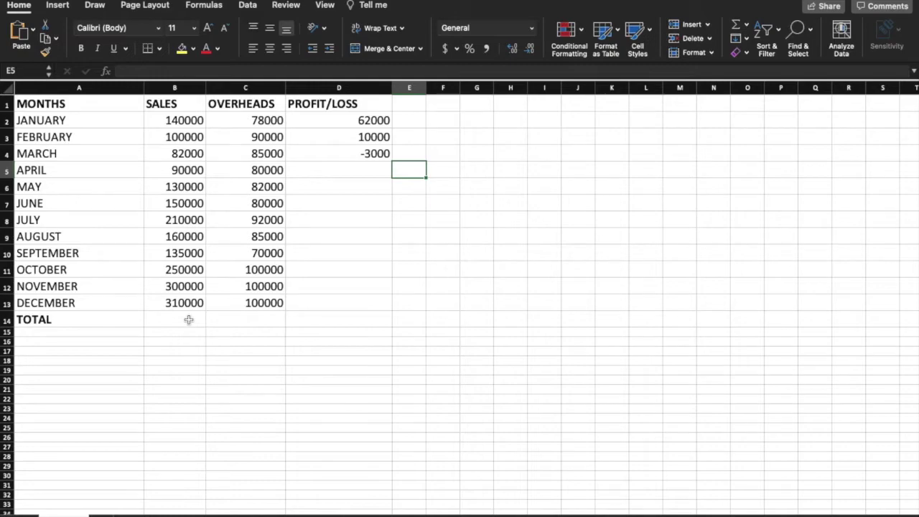
Step: Enter Sum(B2:B13), without an equals sign, in the SALES total cell B14
{"action": "left_click", "coordinate": [188, 319]}
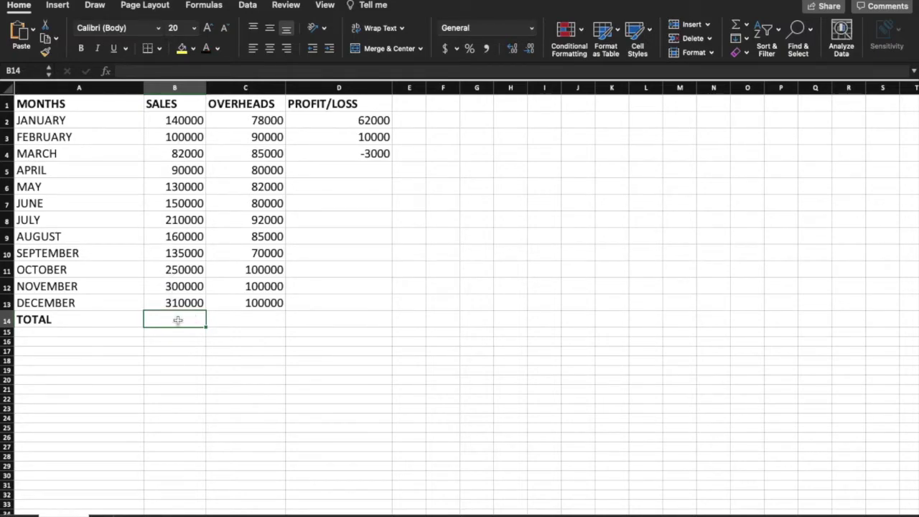
{"action": "type", "text": "Sum"}
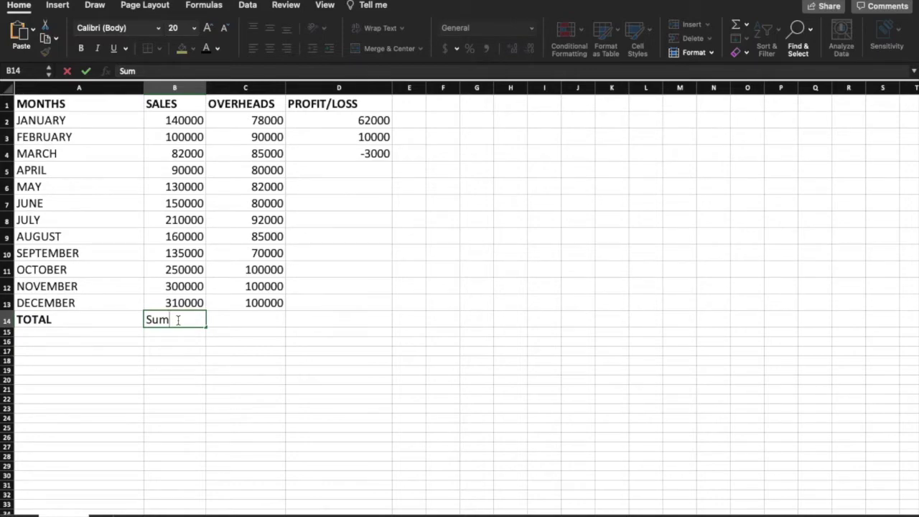
{"action": "type", "text": "("}
{"action": "type", "text": "B2:B13"}
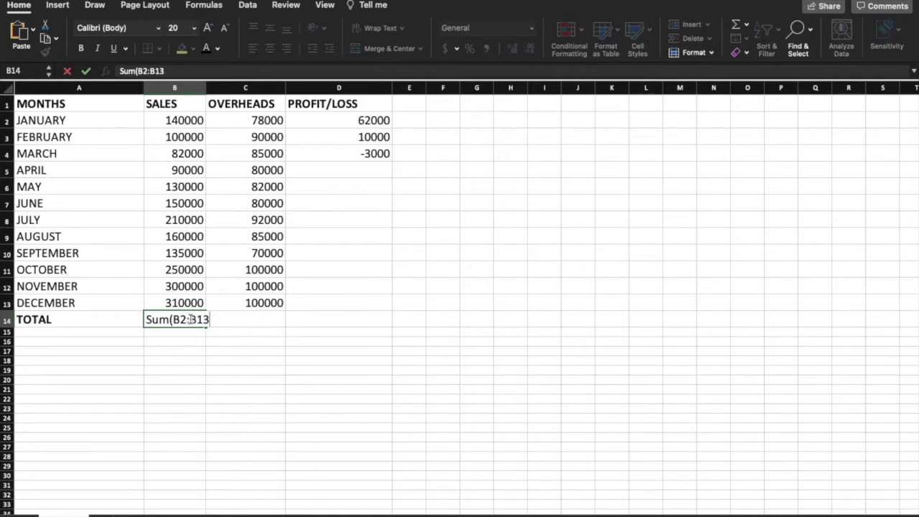
{"action": "type", "text": ")"}
{"action": "key", "text": "Return"}
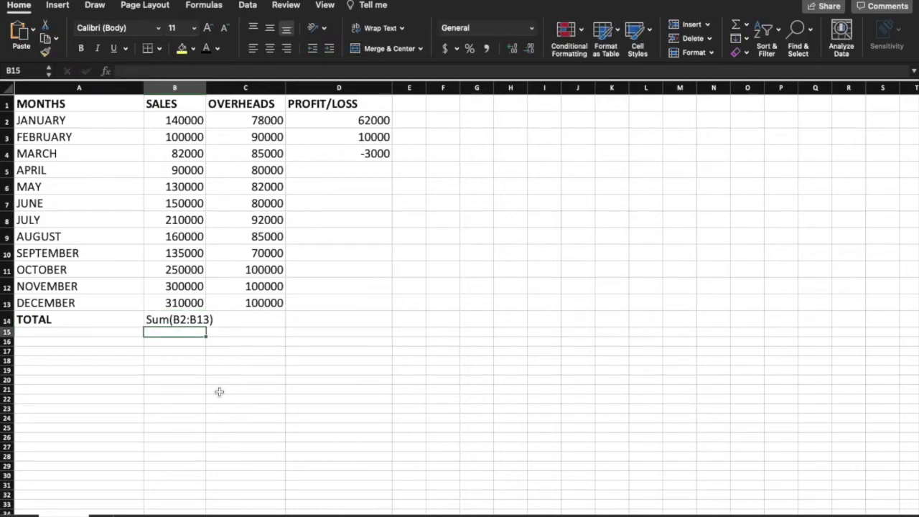
Step: Add an equals sign in front of the B14 entry to make it the formula =Sum(B2:B13)
{"action": "left_click", "coordinate": [185, 321]}
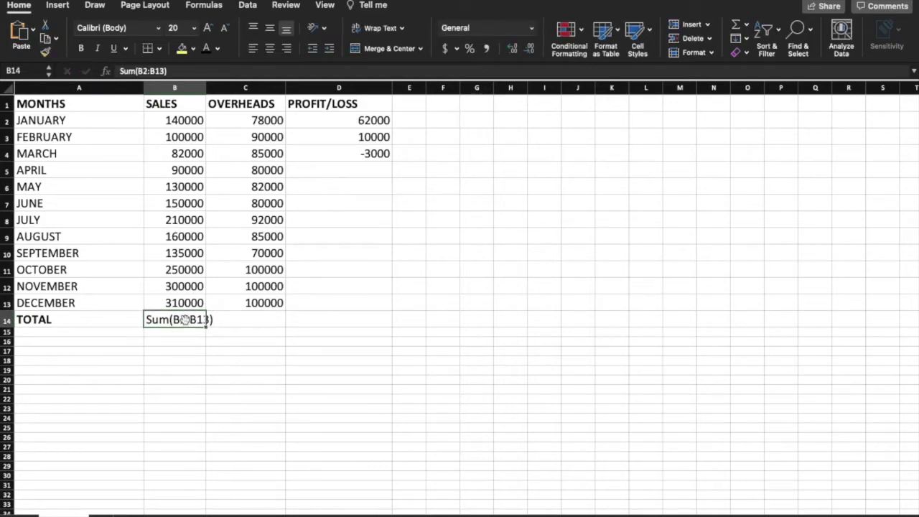
{"action": "double_click", "coordinate": [149, 320]}
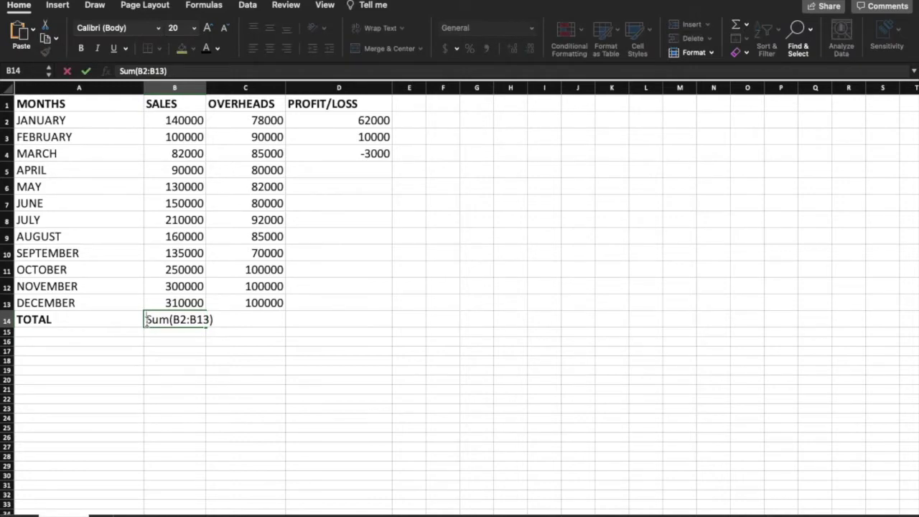
{"action": "type", "text": "="}
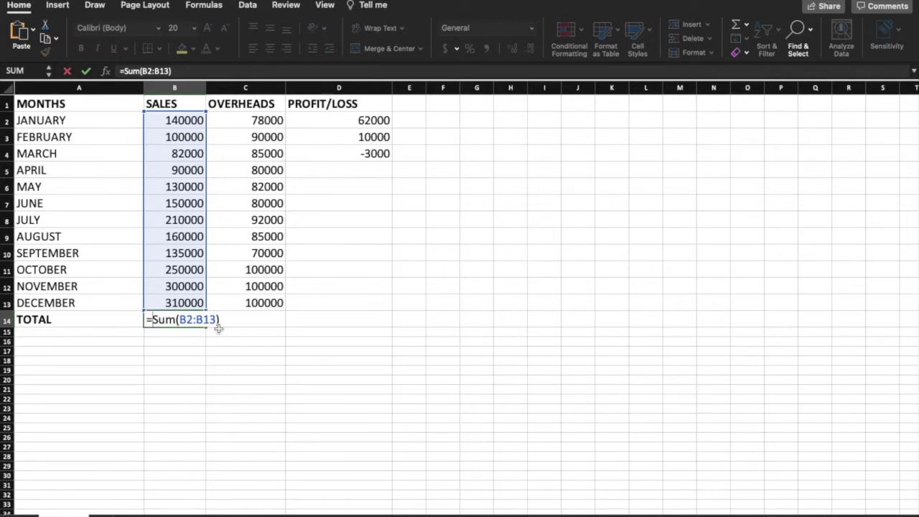
{"action": "key", "text": "Return"}
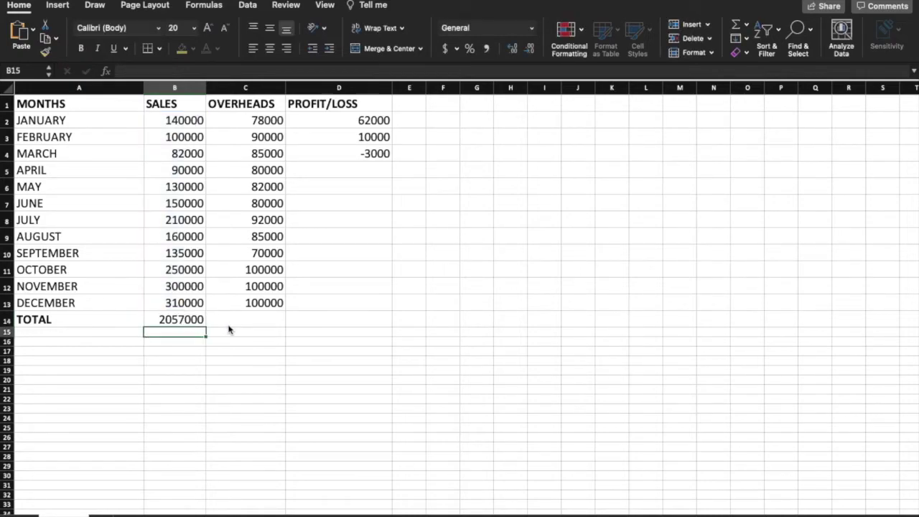
Step: Clear the SALES total in B14 and insert it again with AutoSum over B2:B13
{"action": "left_click", "coordinate": [169, 320]}
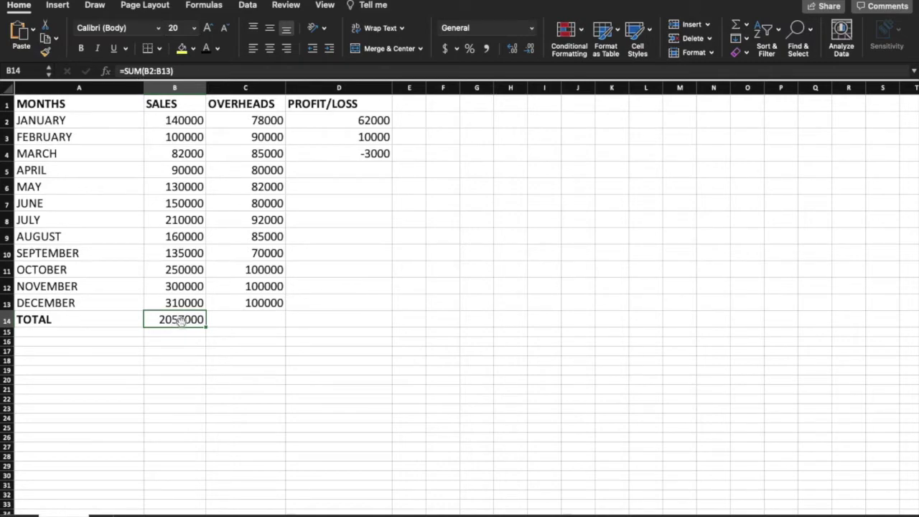
{"action": "key", "text": "Delete"}
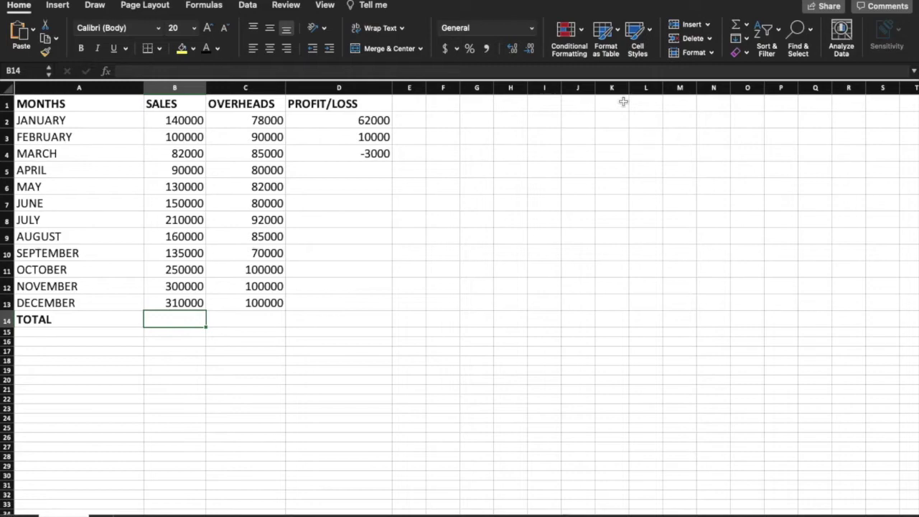
{"action": "left_click", "coordinate": [737, 29]}
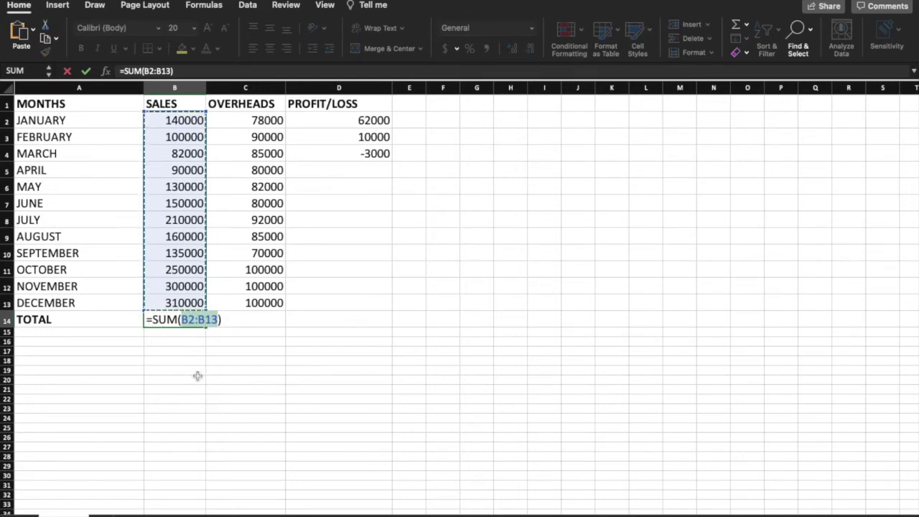
{"action": "key", "text": "Return"}
Step: Delete the SALES total in B14 and re-enter it as =SUM(B2:B13) using AutoSum from the function library
{"action": "left_click", "coordinate": [172, 323]}
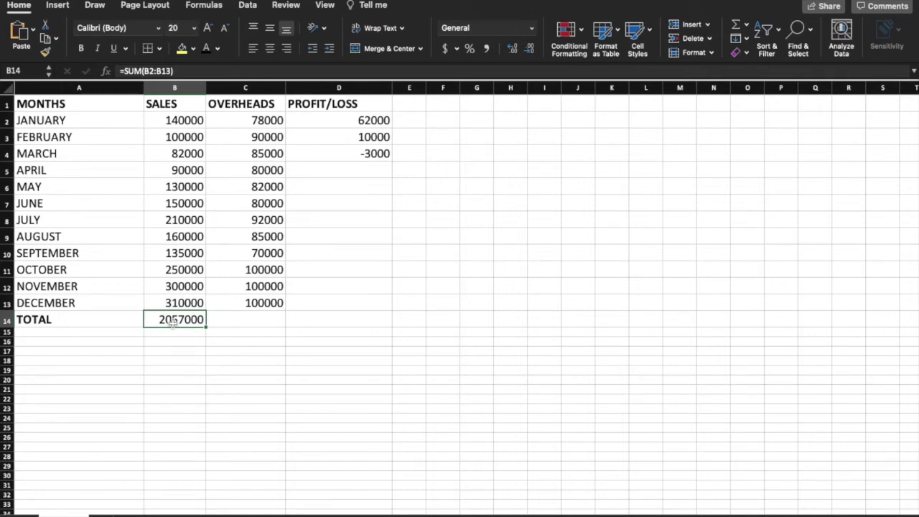
{"action": "key", "text": "Delete"}
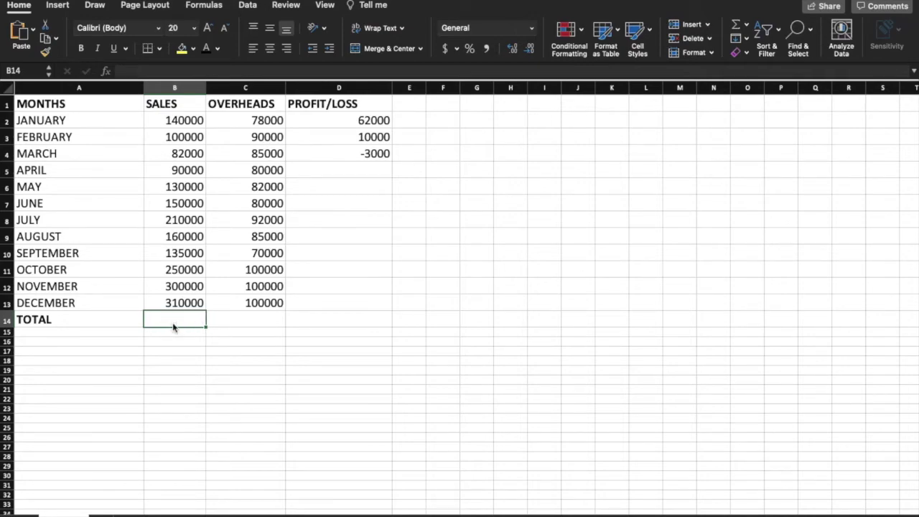
{"action": "left_click", "coordinate": [205, 6]}
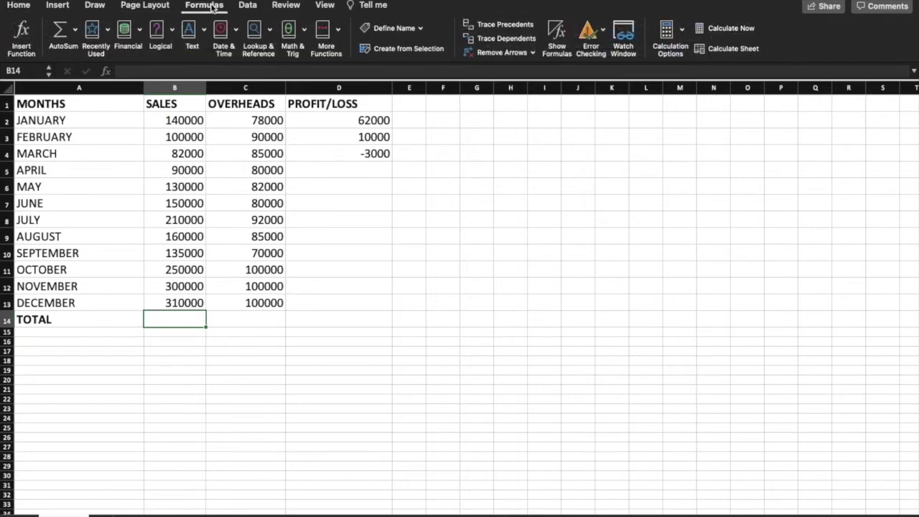
{"action": "left_click", "coordinate": [76, 34]}
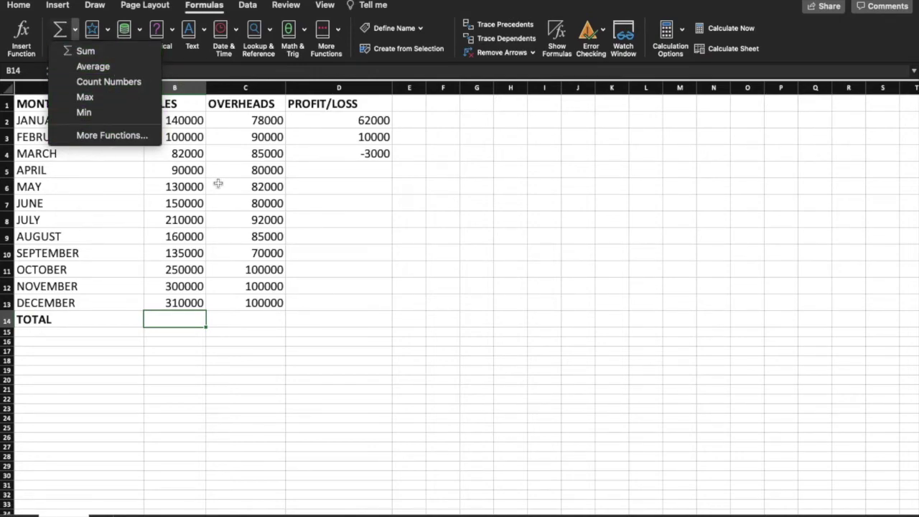
{"action": "left_click", "coordinate": [333, 316]}
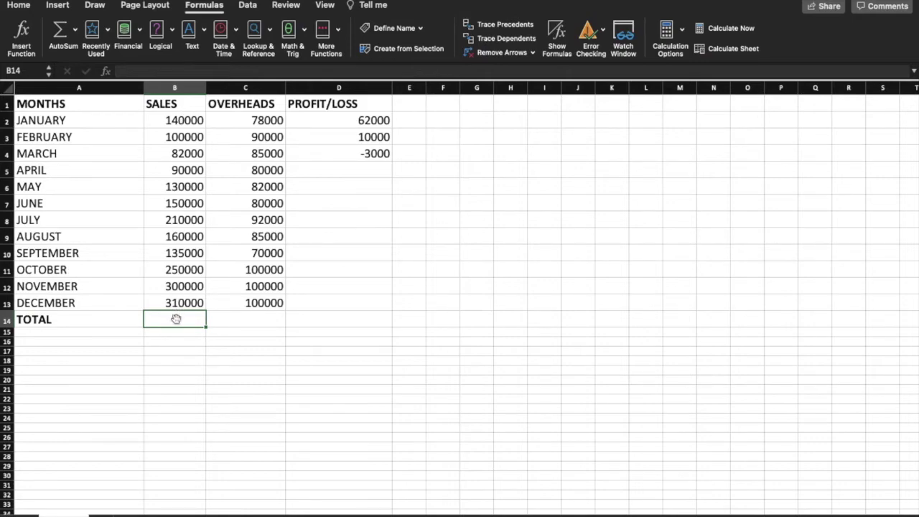
{"action": "left_click", "coordinate": [60, 30]}
{"action": "key", "text": "Return"}
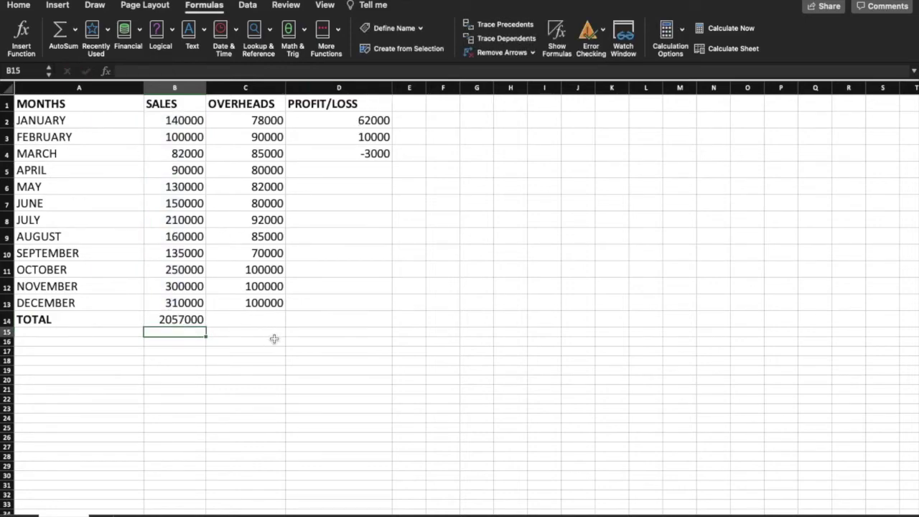
{"action": "left_click", "coordinate": [180, 321]}
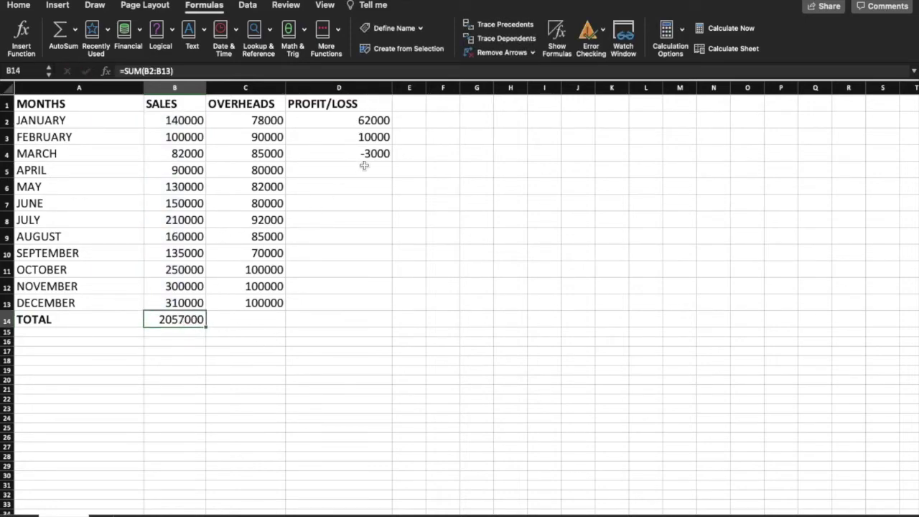
Step: Fill January's profit/loss formula =B2-C2 from D2 down through December in D13
{"action": "left_click", "coordinate": [354, 119]}
{"action": "key", "text": "Down"}
{"action": "key", "text": "Down"}
{"action": "key", "text": "Down"}
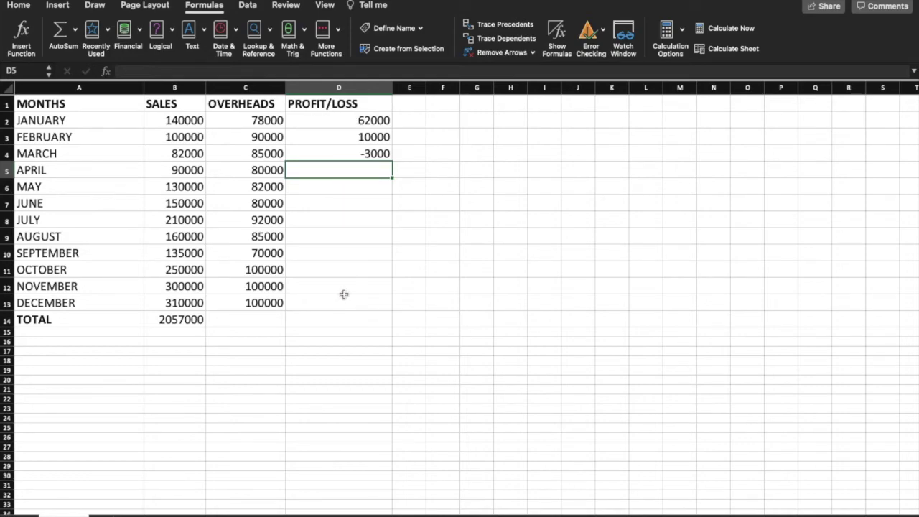
{"action": "left_click", "coordinate": [347, 125]}
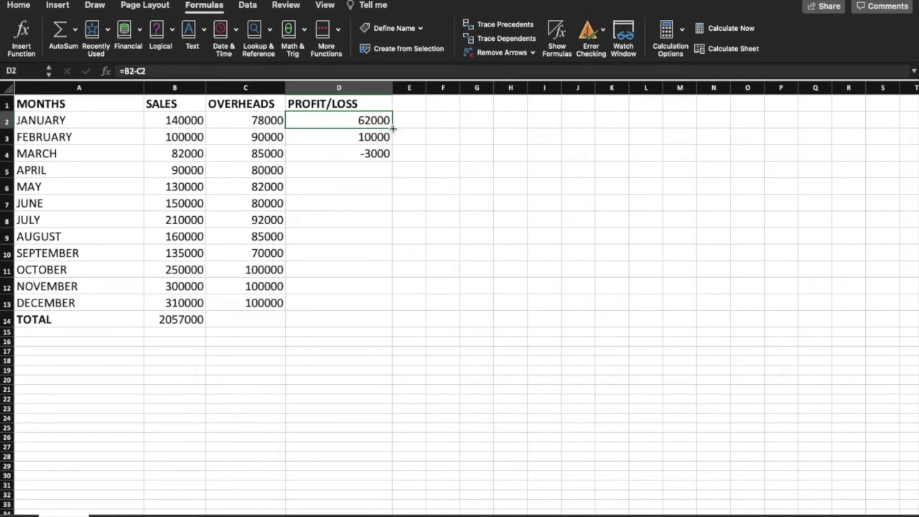
{"action": "left_click_drag", "start_coordinate": [394, 128], "coordinate": [373, 310]}
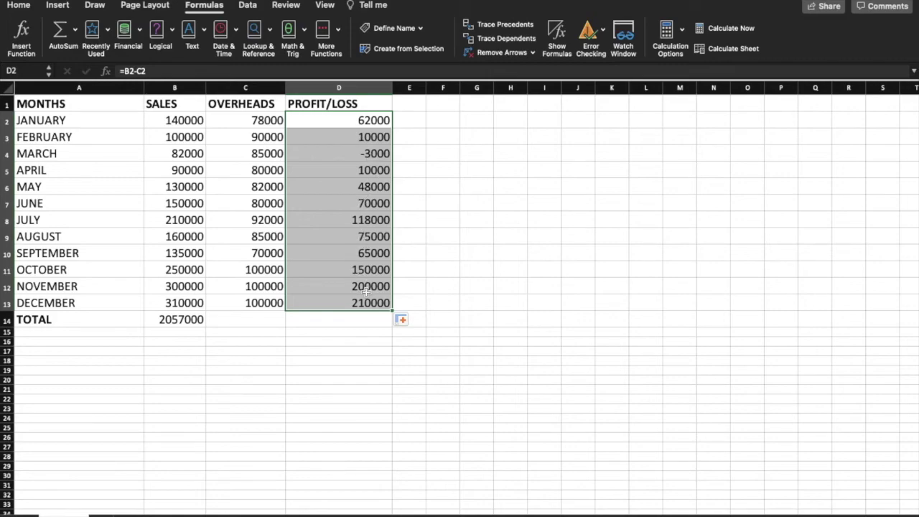
{"action": "left_click", "coordinate": [420, 151]}
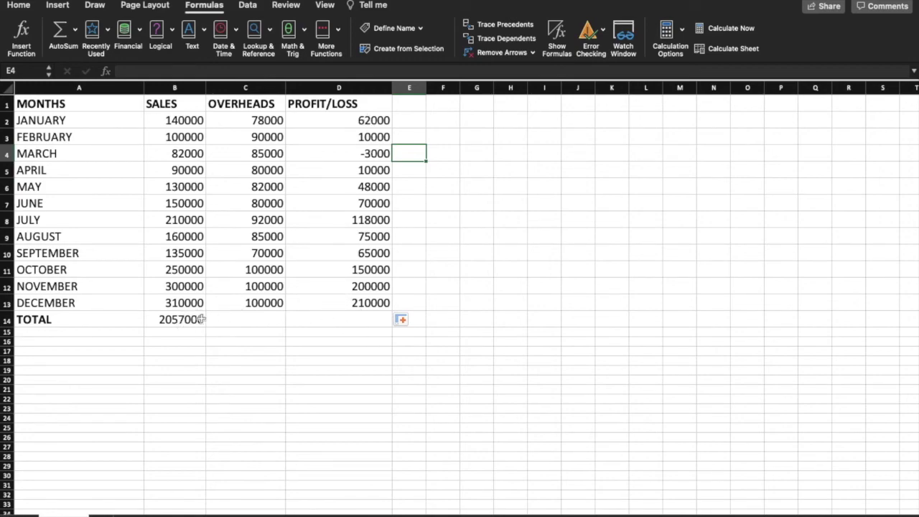
Step: Copy the SALES total formula from B14 across to C14 and D14, and check the PROFIT/LOSS total's formula
{"action": "left_click", "coordinate": [180, 320]}
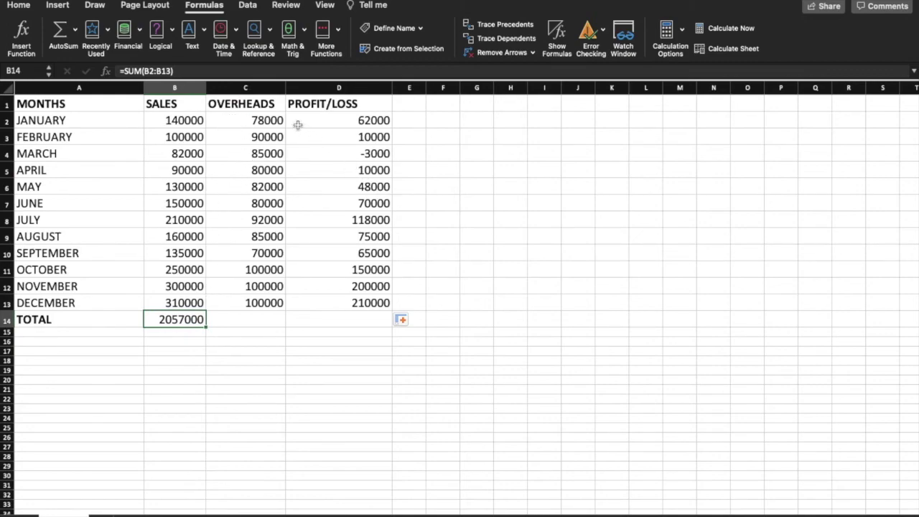
{"action": "left_click", "coordinate": [206, 327]}
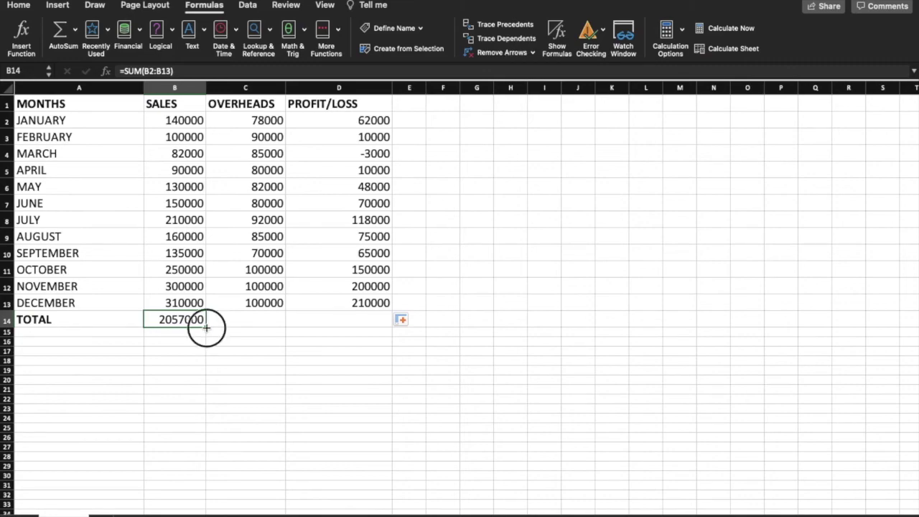
{"action": "left_click_drag", "start_coordinate": [206, 328], "coordinate": [367, 325]}
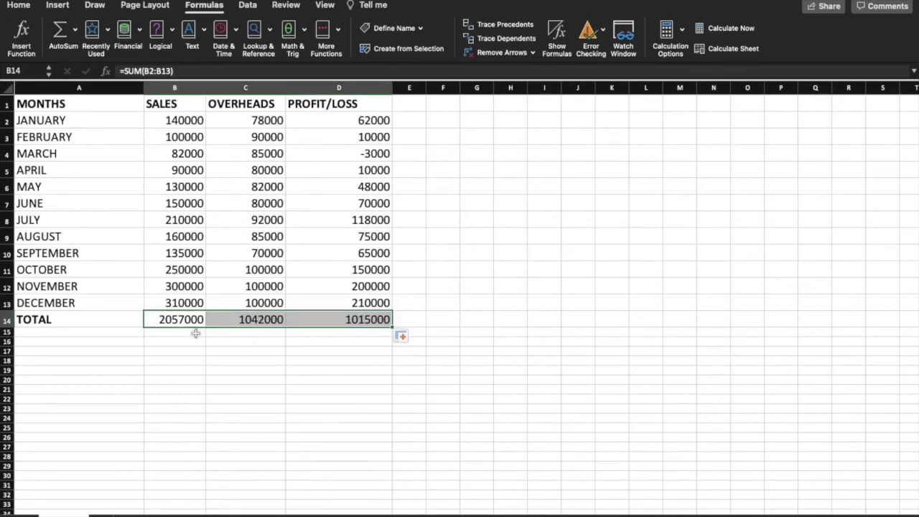
{"action": "left_click", "coordinate": [466, 298]}
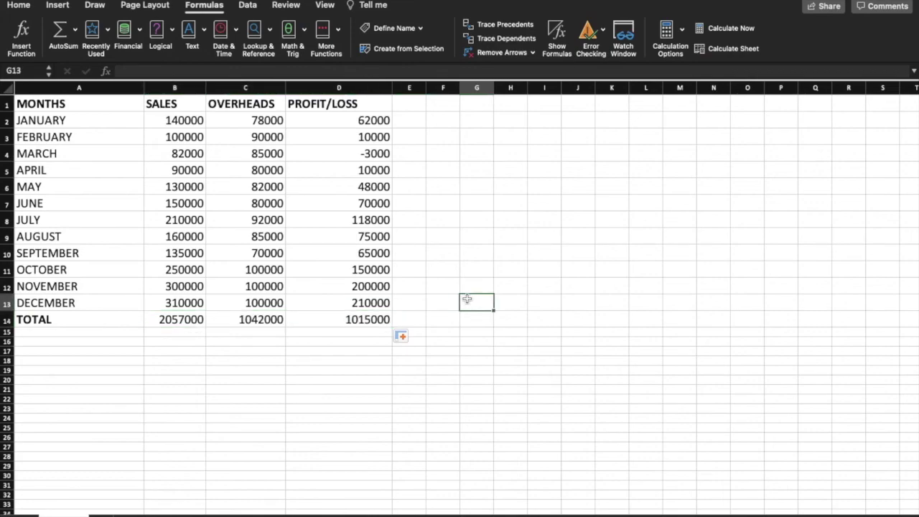
{"action": "left_click", "coordinate": [367, 322]}
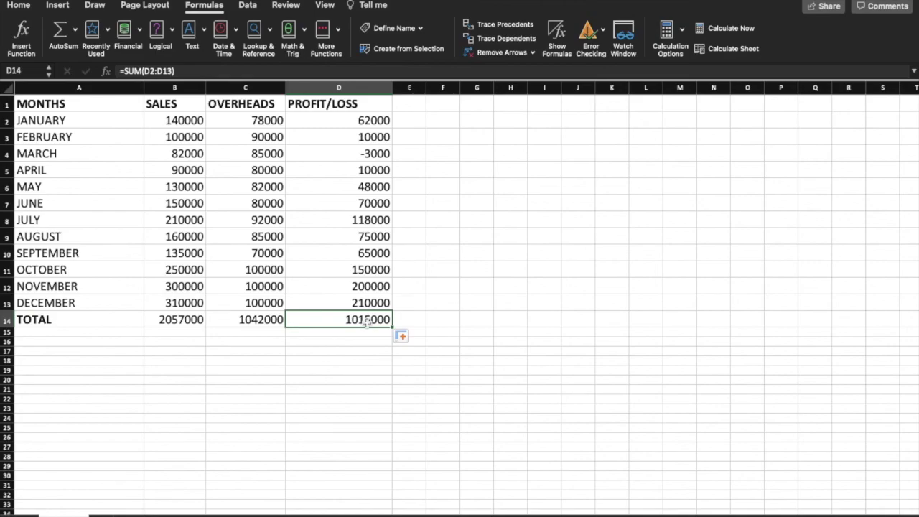
{"action": "scroll", "coordinate": [366, 322], "scroll_direction": "down", "scroll_amount": 3}
{"action": "scroll", "coordinate": [366, 322], "scroll_direction": "up", "scroll_amount": 3}
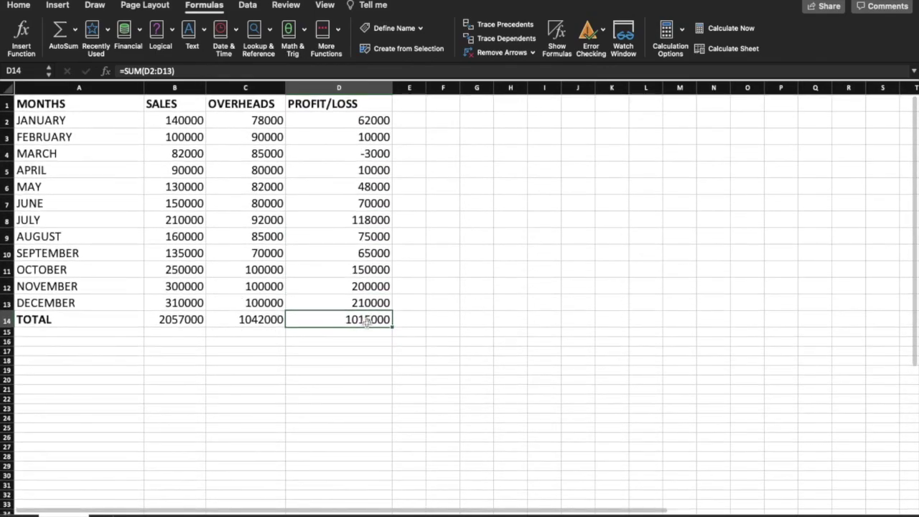